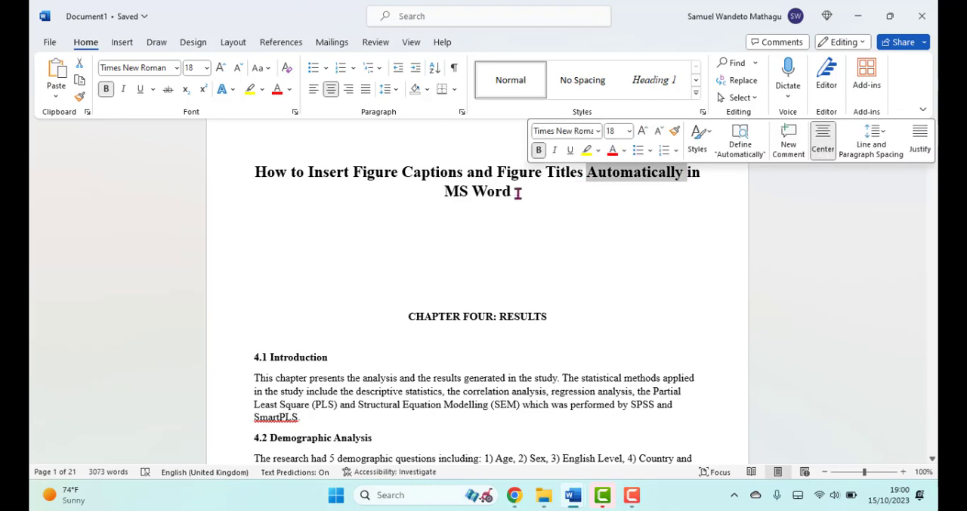
Step: Review the document's main title and the opening sections of Chapter Four: Results
left_click(511, 193)
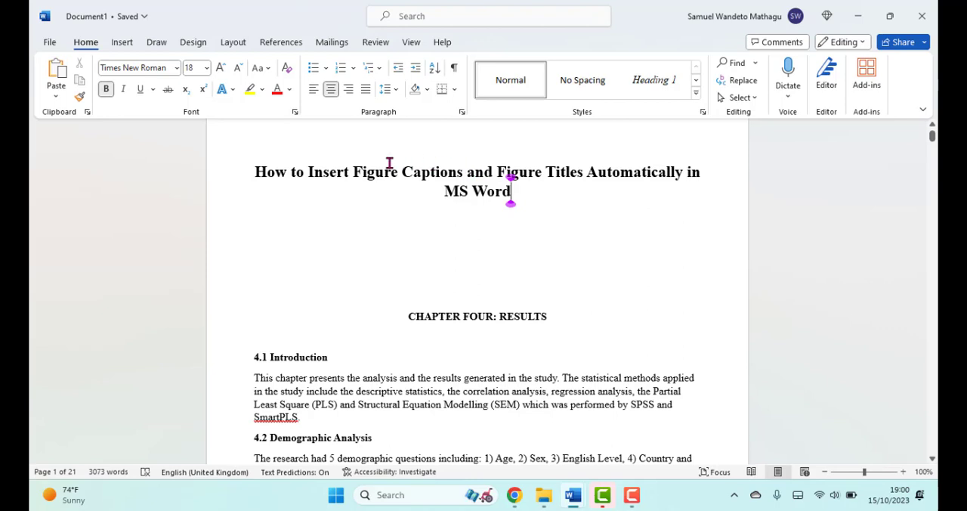
scroll(406, 182, "down", 3)
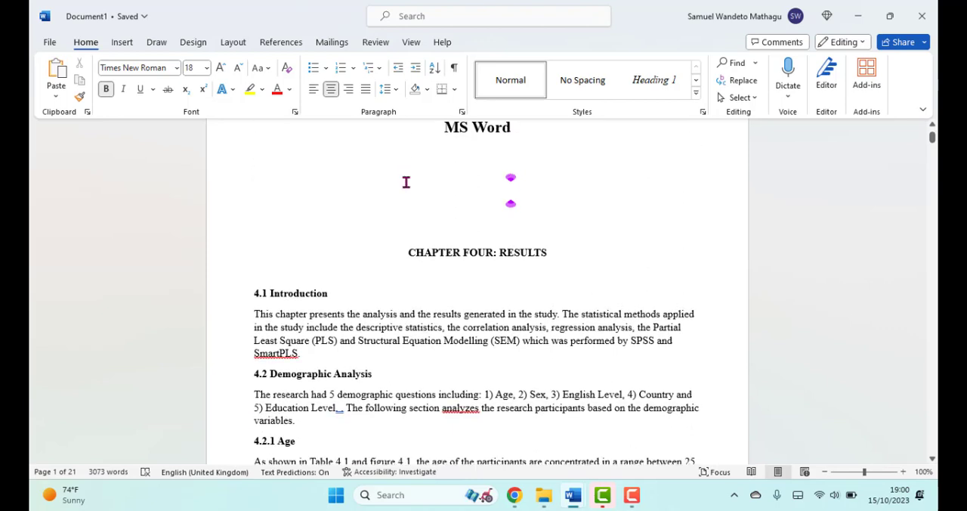
scroll(411, 172, "down", 2)
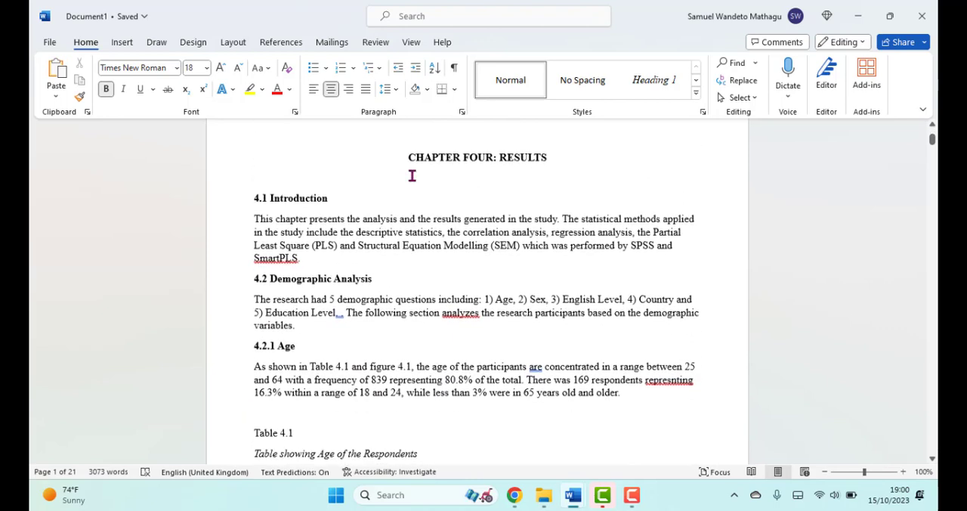
left_click_drag(409, 159, 551, 157)
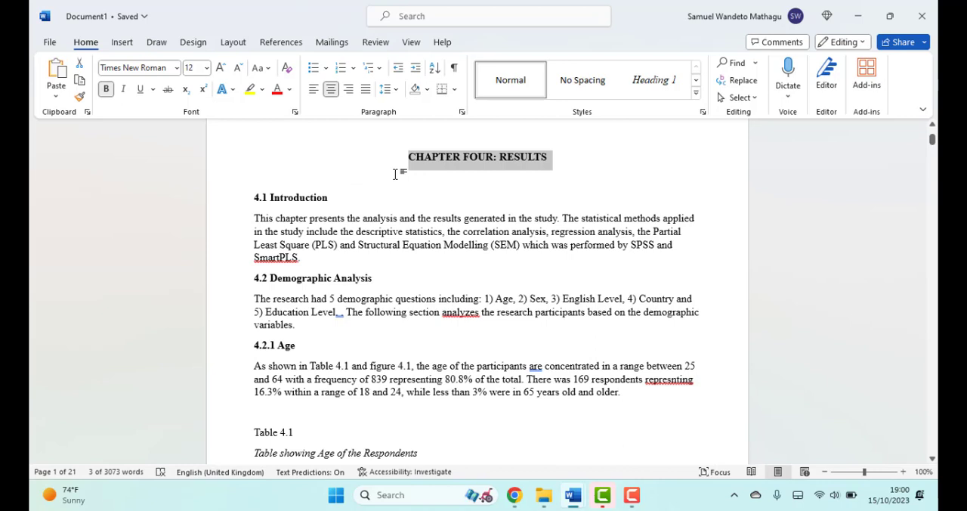
scroll(395, 173, "down", 4)
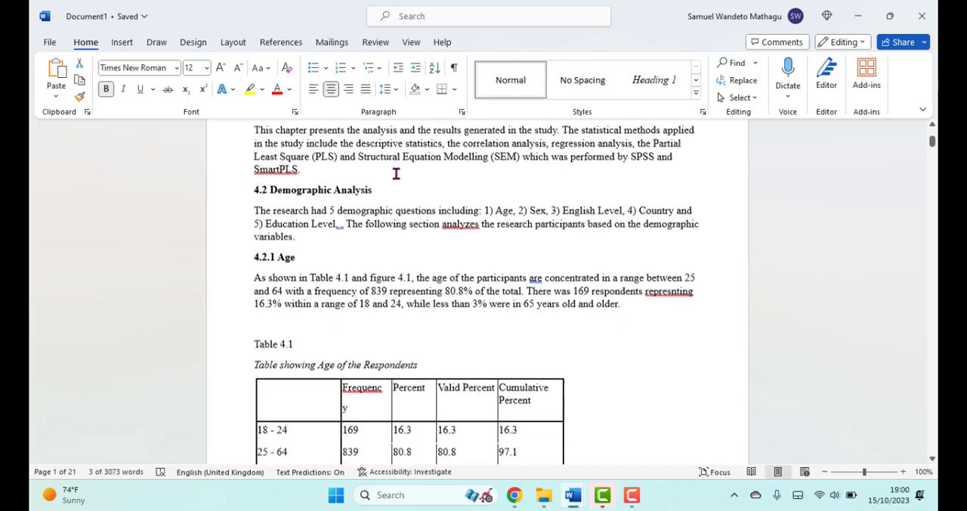
scroll(395, 173, "up", 7)
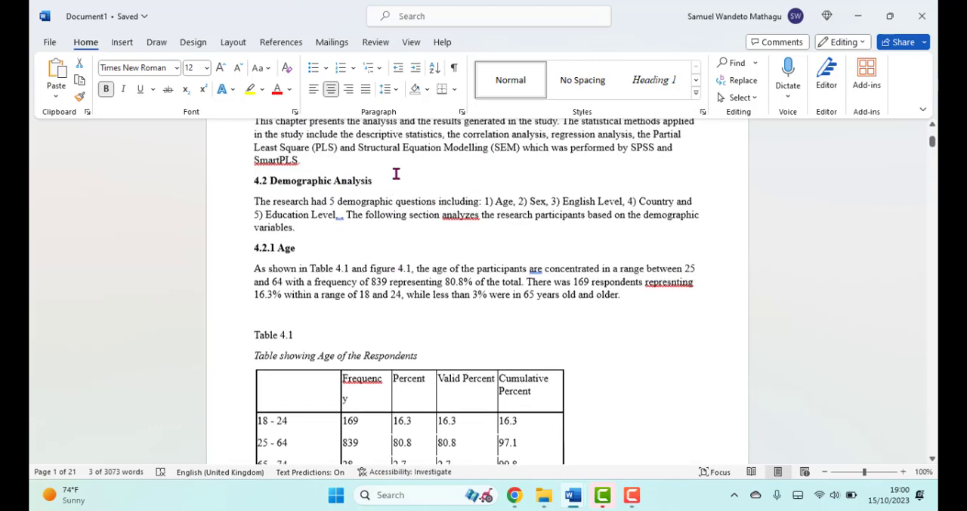
scroll(395, 173, "up", 3)
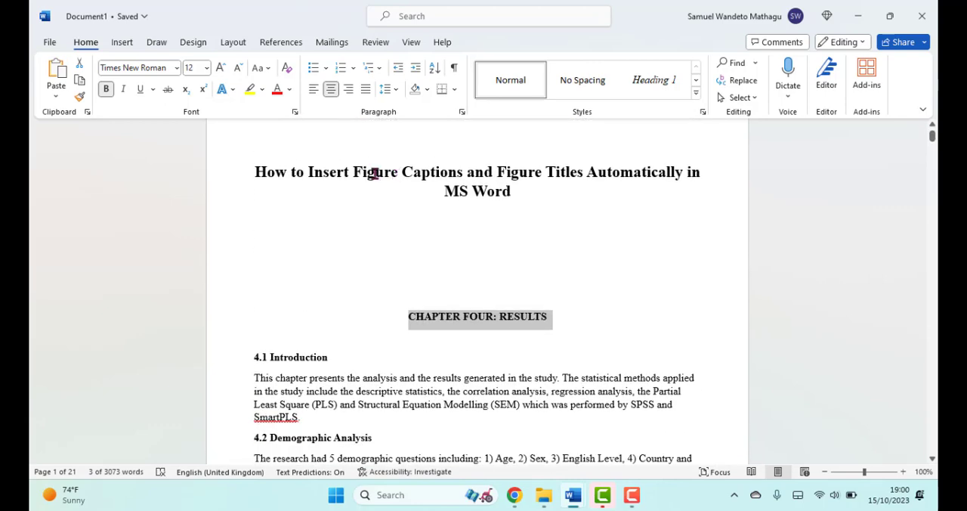
left_click(375, 173)
left_click(413, 172)
Step: Examine the Age and Sex pie charts in the demographic analysis and the titles beneath them
scroll(360, 200, "down", 6)
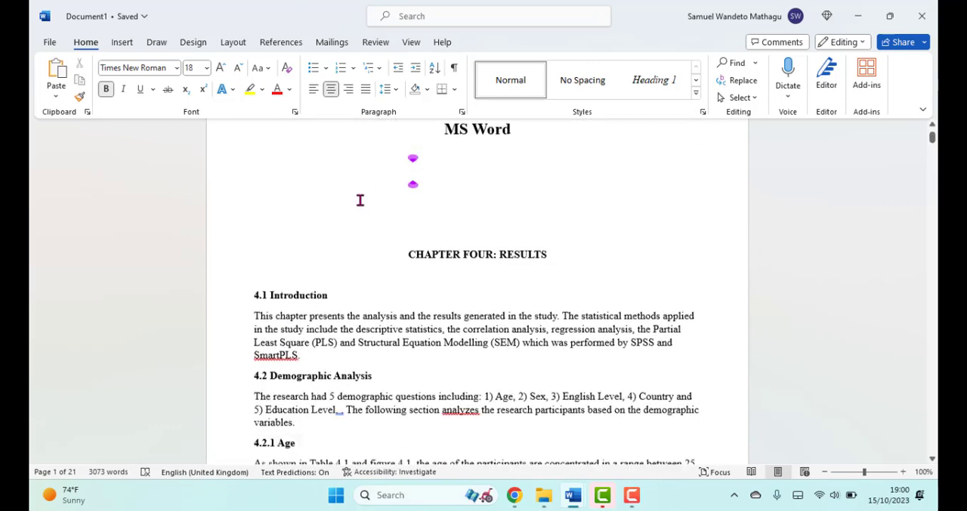
scroll(361, 201, "down", 3)
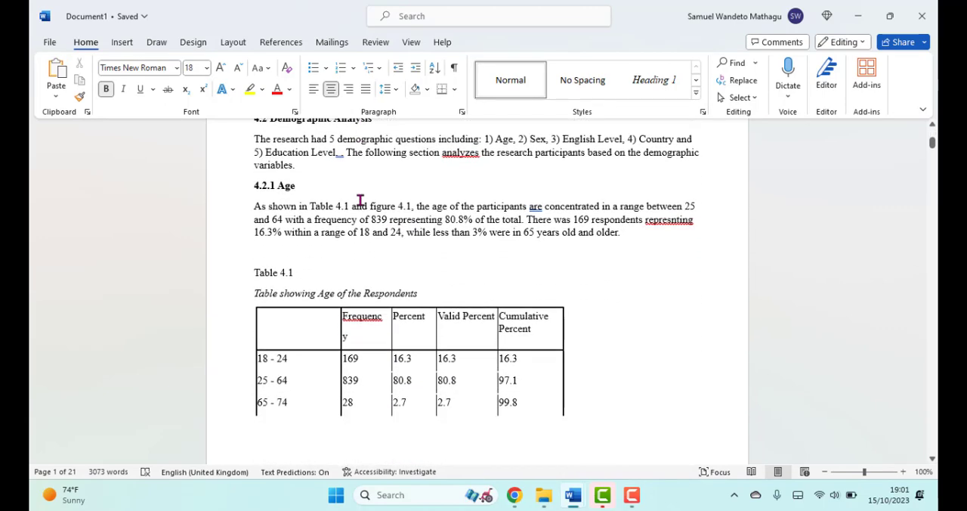
scroll(360, 201, "down", 1)
scroll(361, 200, "up", 1)
scroll(361, 200, "down", 10)
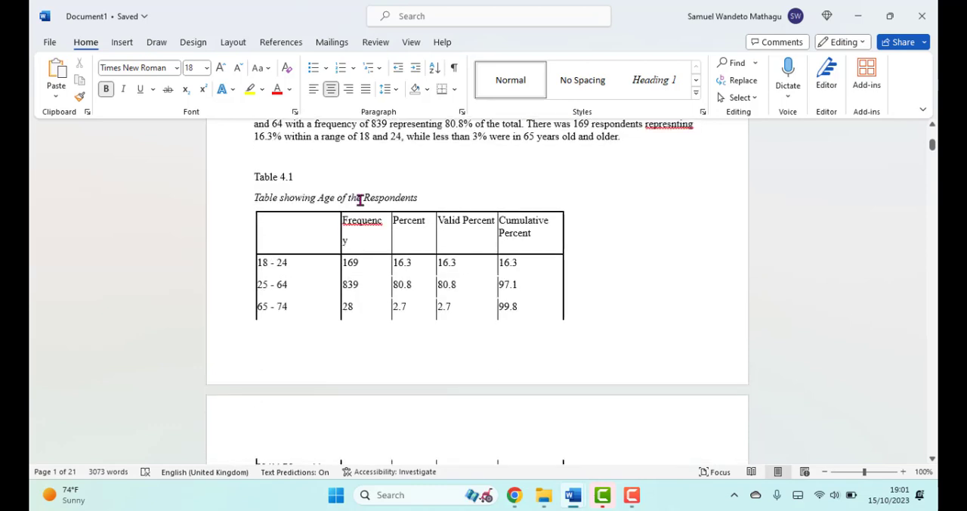
scroll(360, 202, "down", 2)
left_click(360, 202)
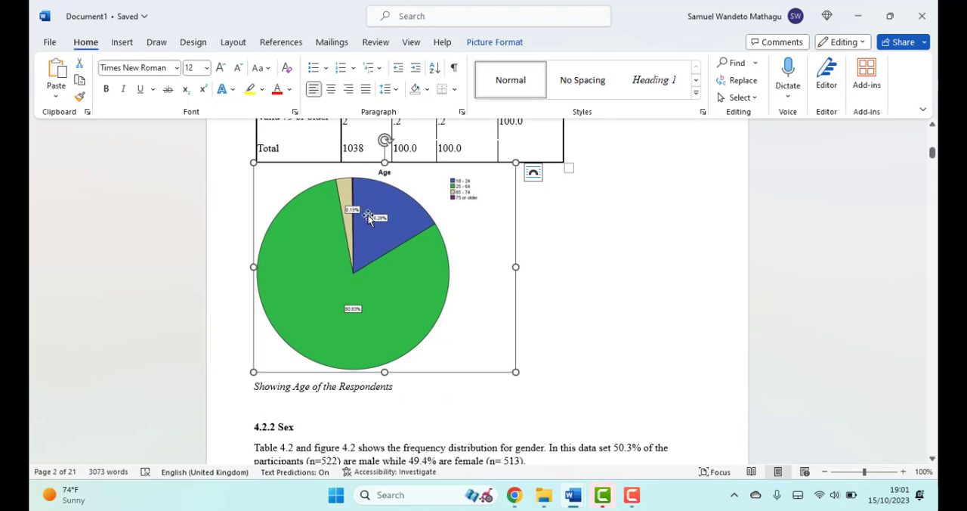
scroll(371, 226, "down", 5)
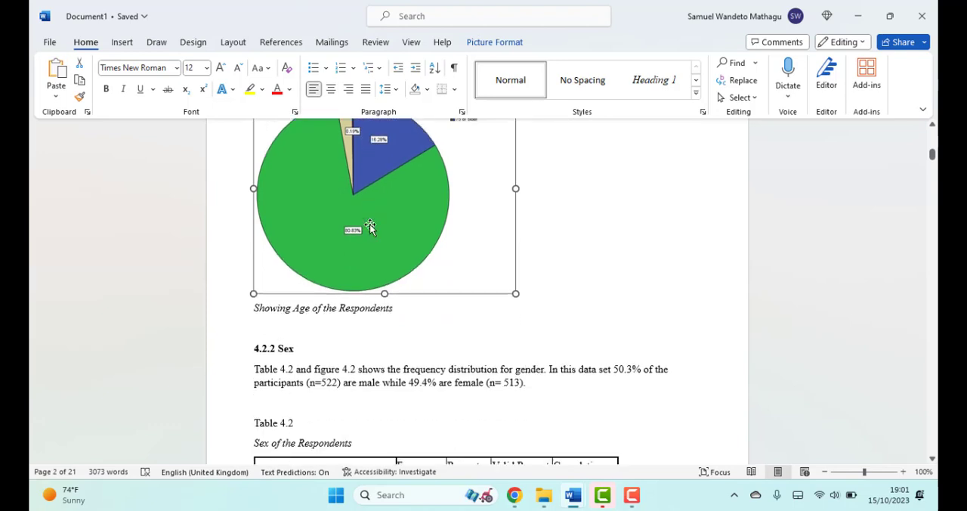
scroll(371, 225, "down", 14)
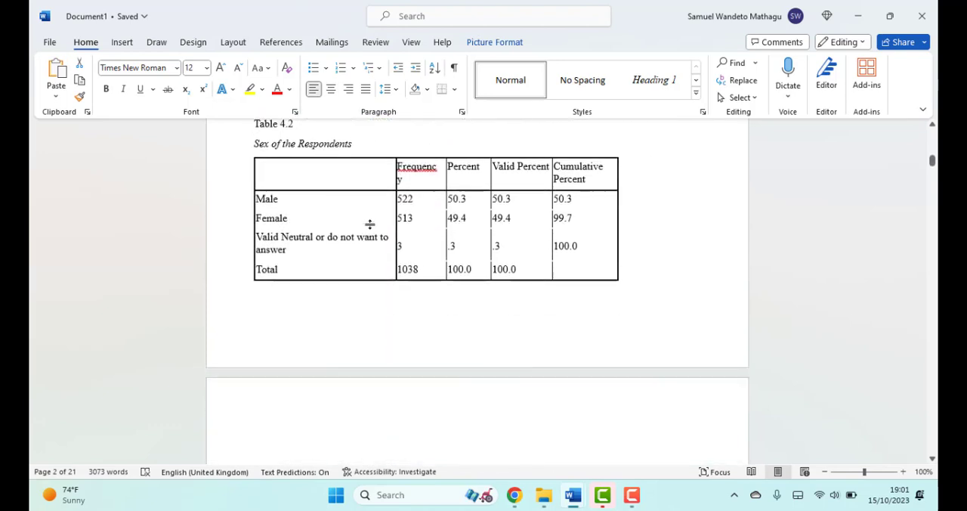
left_click(357, 225)
scroll(354, 221, "down", 8)
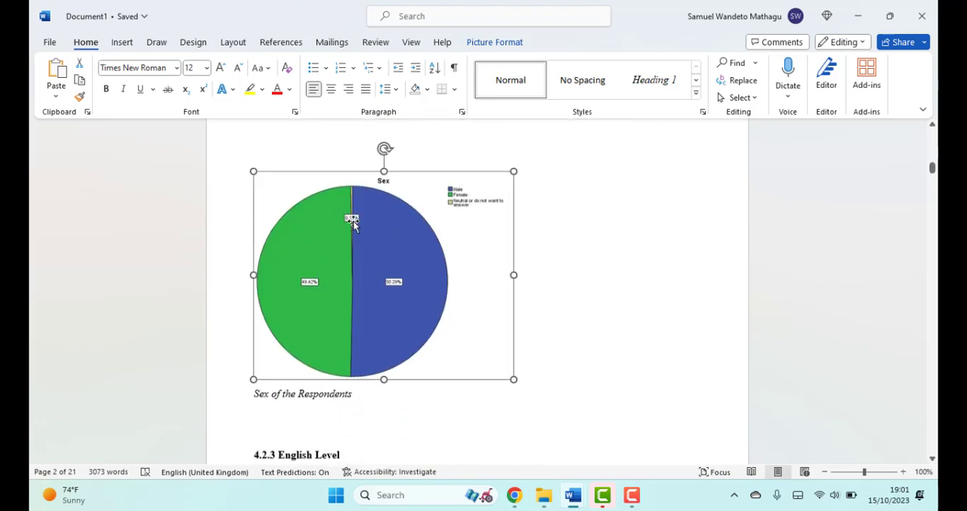
Step: Examine the English Level and Education Level pie charts and their titles, and return to the beginning of the document
scroll(352, 222, "down", 12)
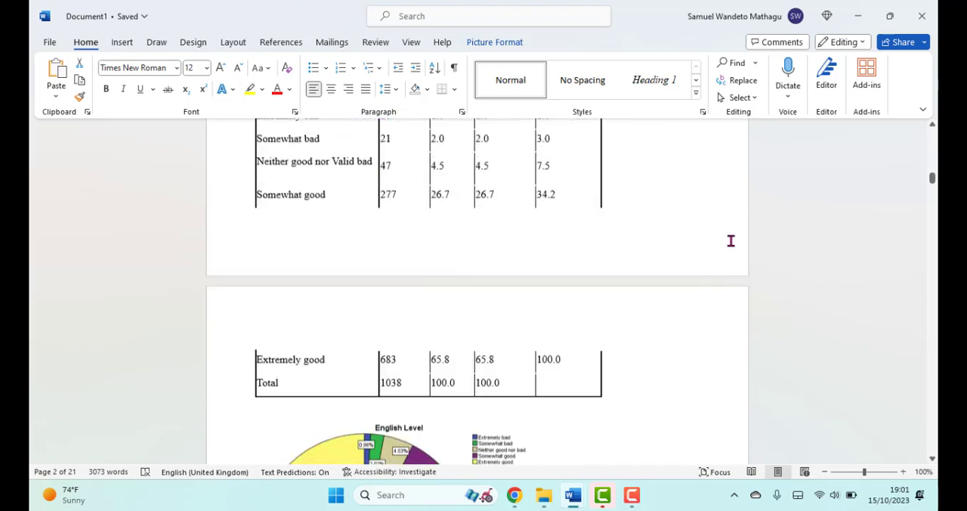
scroll(453, 249, "down", 4)
left_click(426, 257)
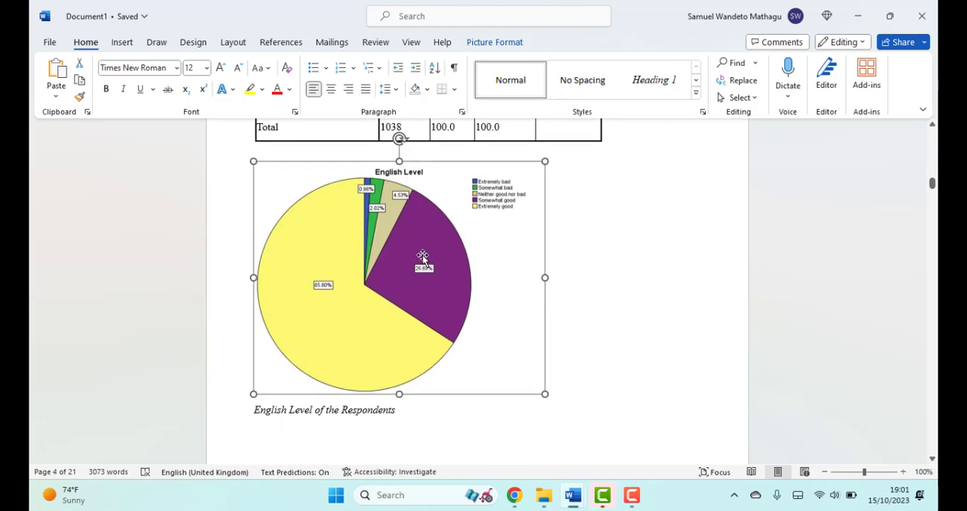
scroll(426, 254, "down", 5)
scroll(425, 248, "down", 2)
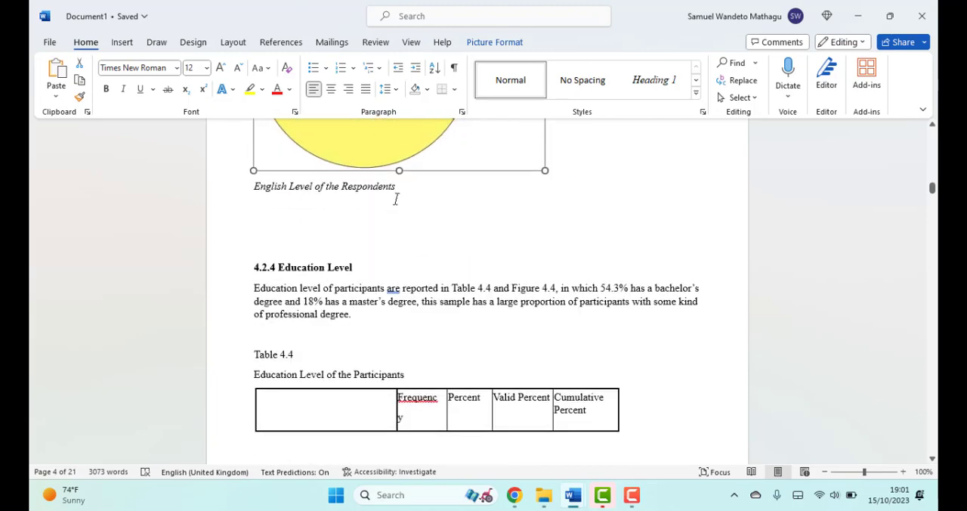
left_click_drag(397, 189, 332, 197)
left_click(332, 196)
scroll(337, 199, "down", 10)
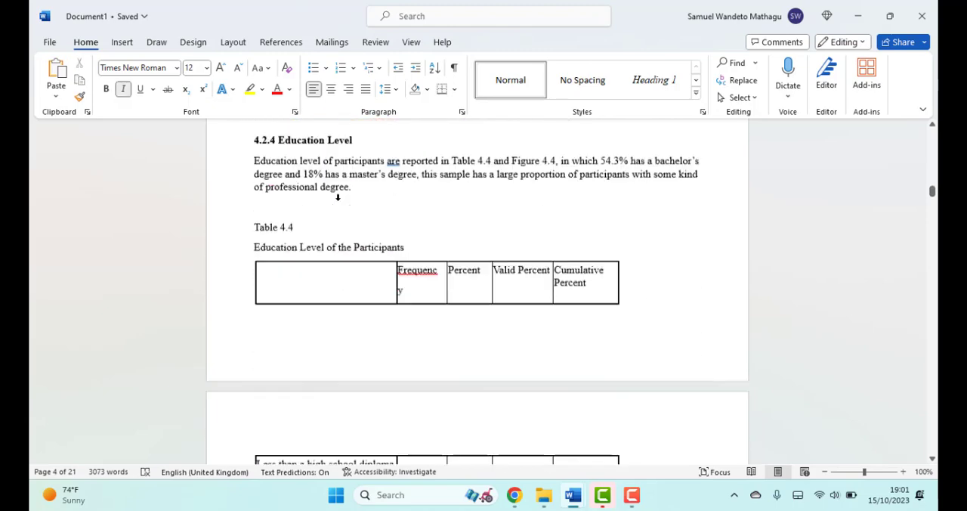
scroll(347, 204, "down", 12)
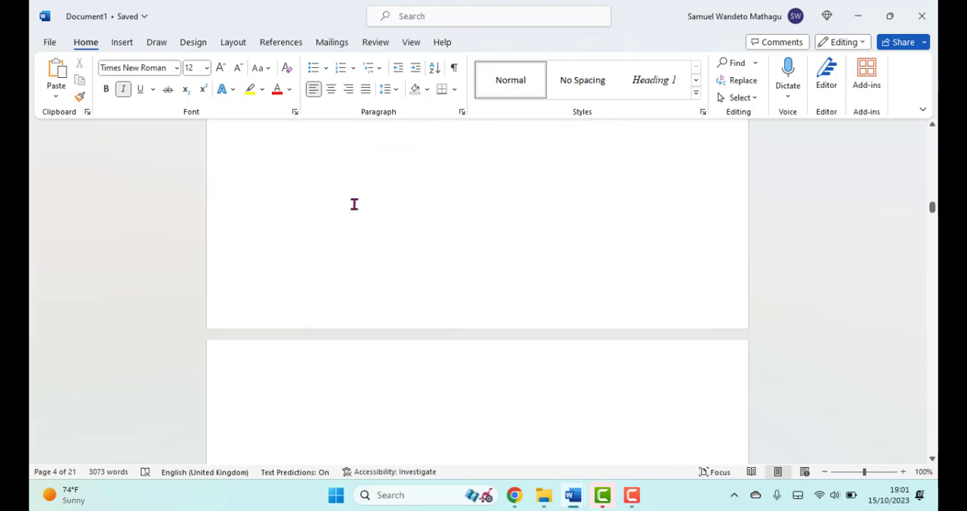
left_click(366, 247)
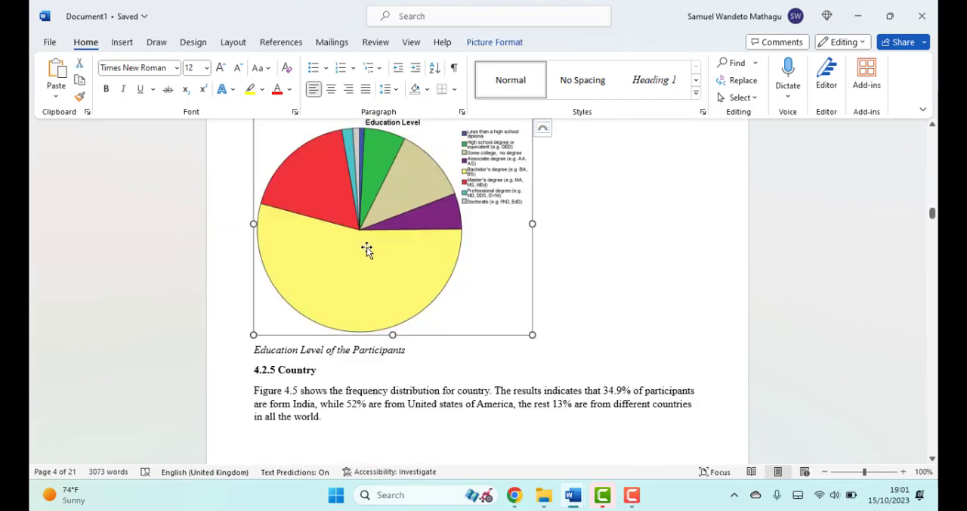
left_click(363, 346)
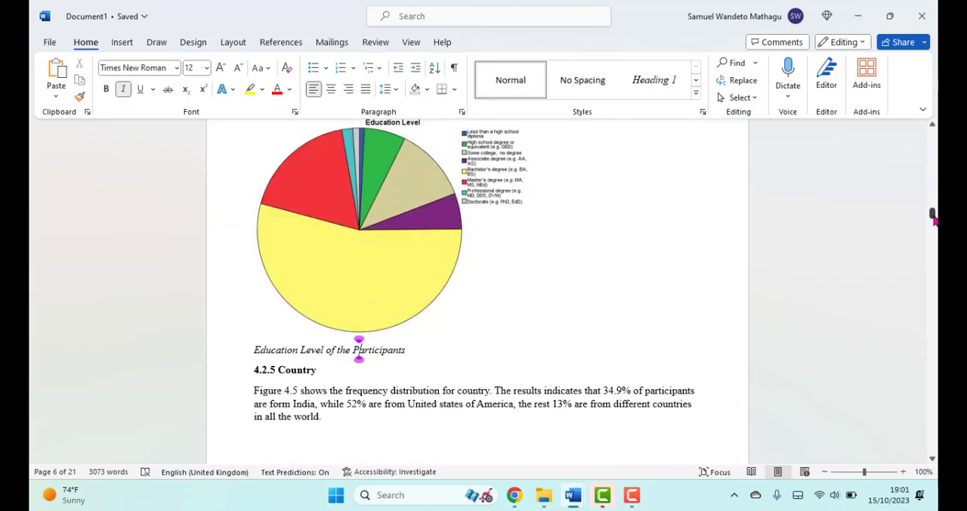
left_click_drag(934, 218, 931, 137)
left_click(511, 192)
left_click(520, 185)
left_click(691, 252)
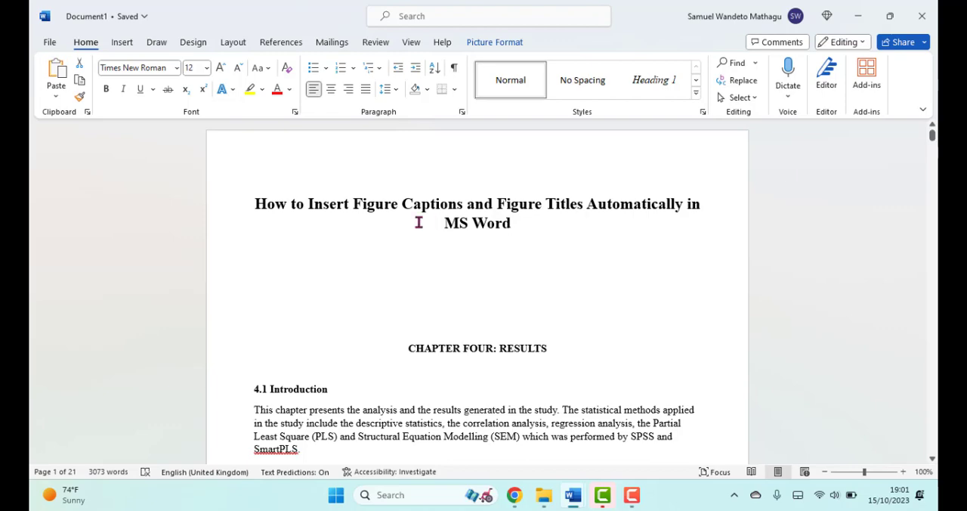
Step: Insert the caption "Figure 1: Age of Respondents" below the Age pie chart, using the Figure label
scroll(419, 222, "down", 10)
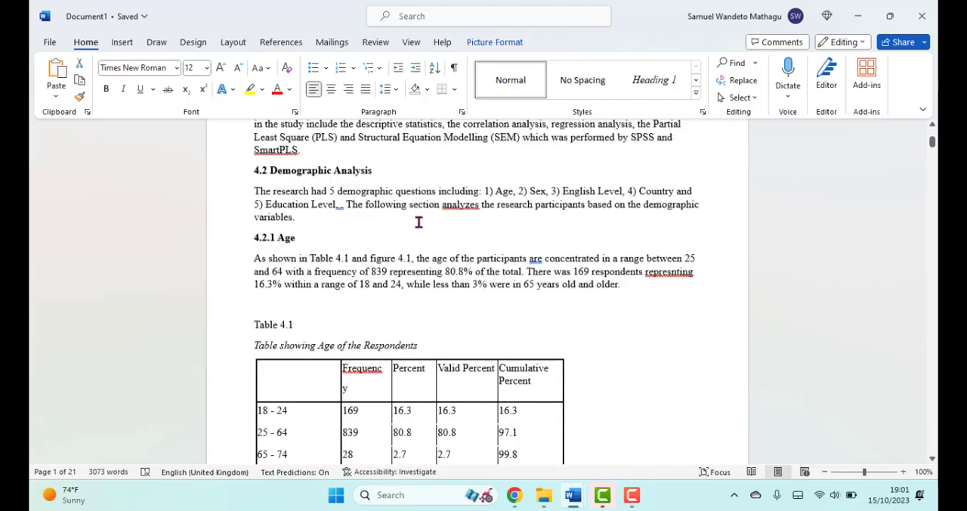
scroll(419, 222, "down", 10)
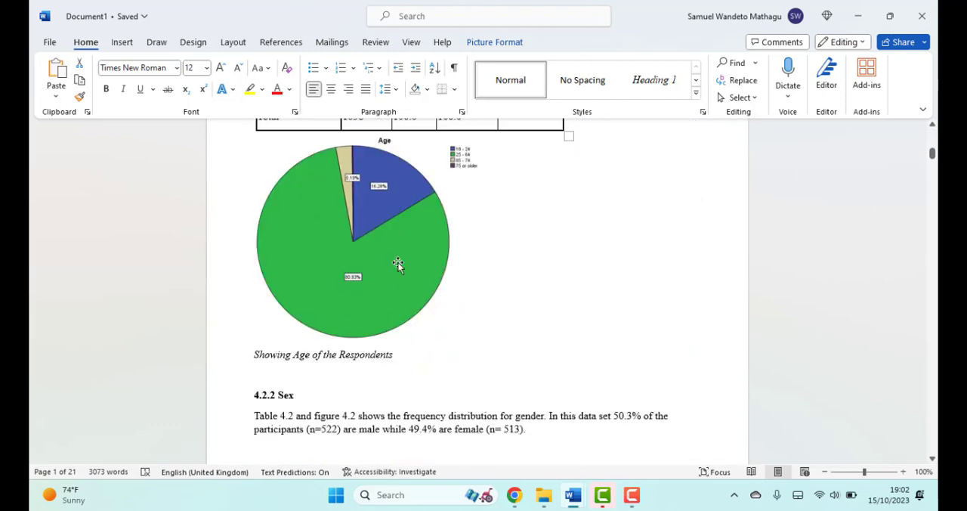
left_click(398, 263)
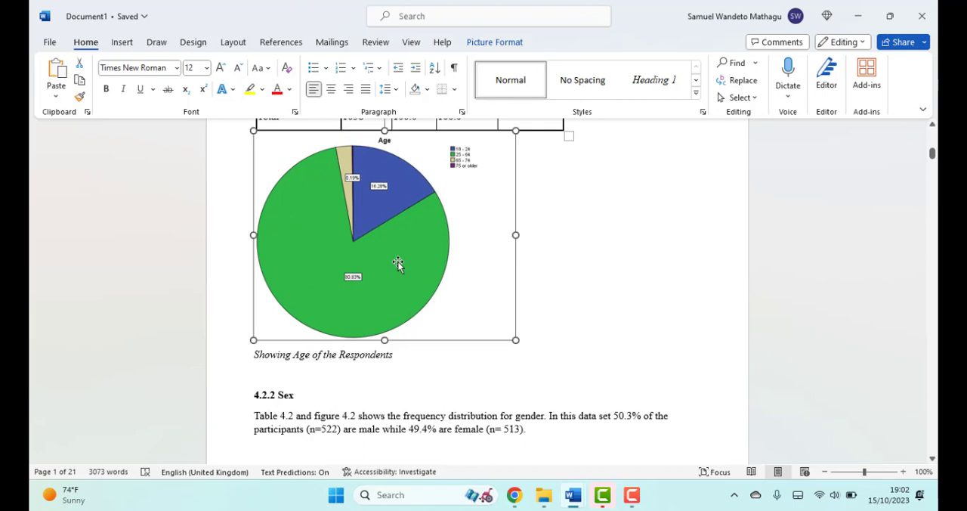
right_click(320, 198)
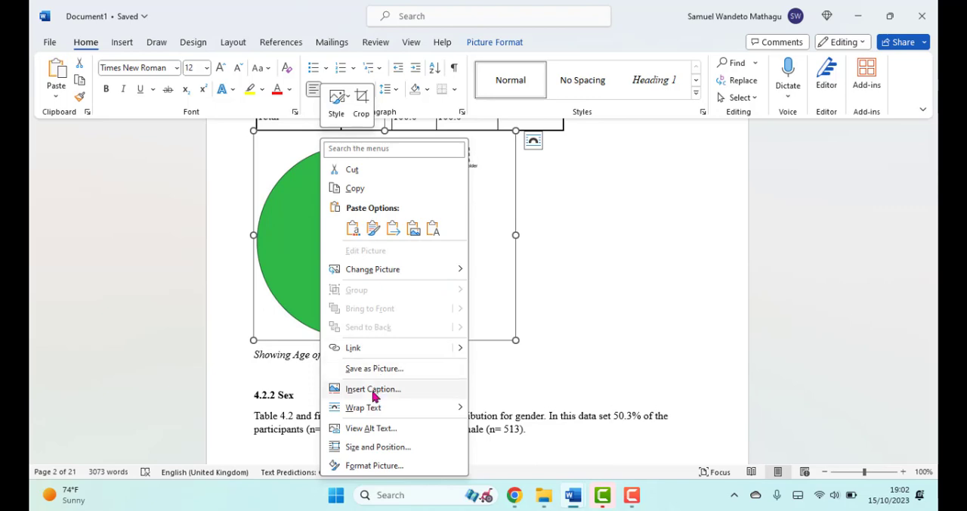
left_click(374, 389)
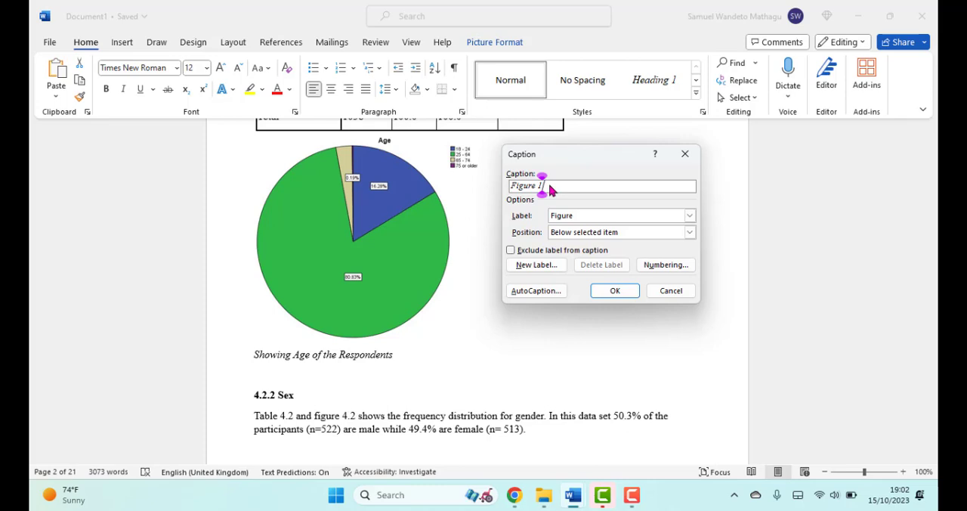
type(": Age of")
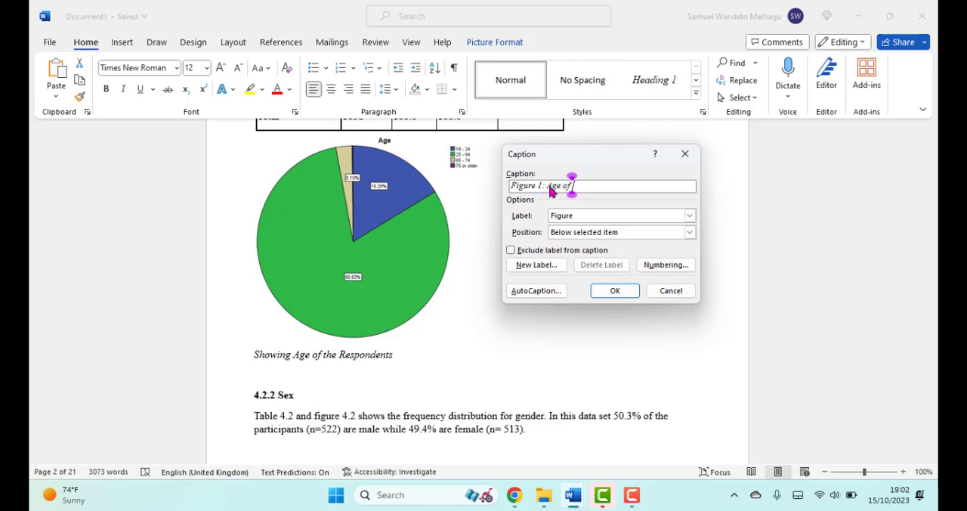
type(" Respondent")
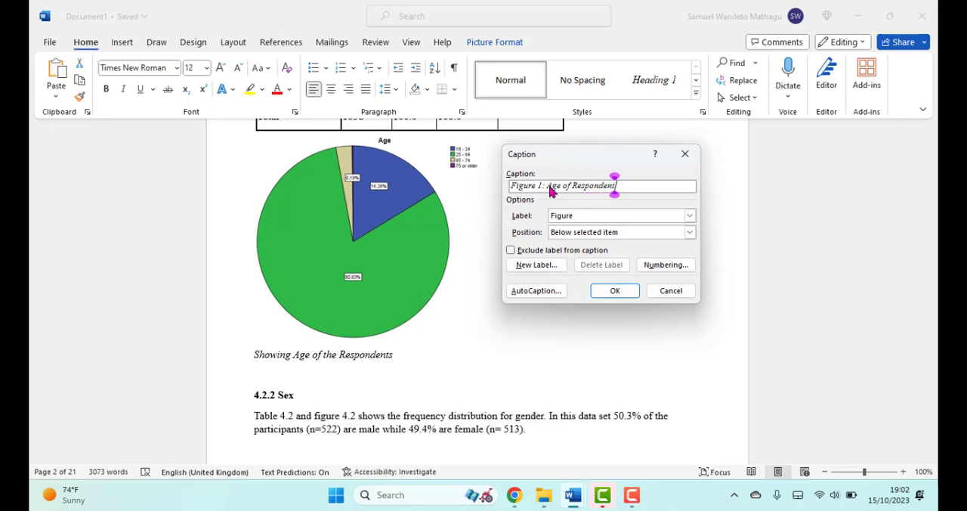
type("s")
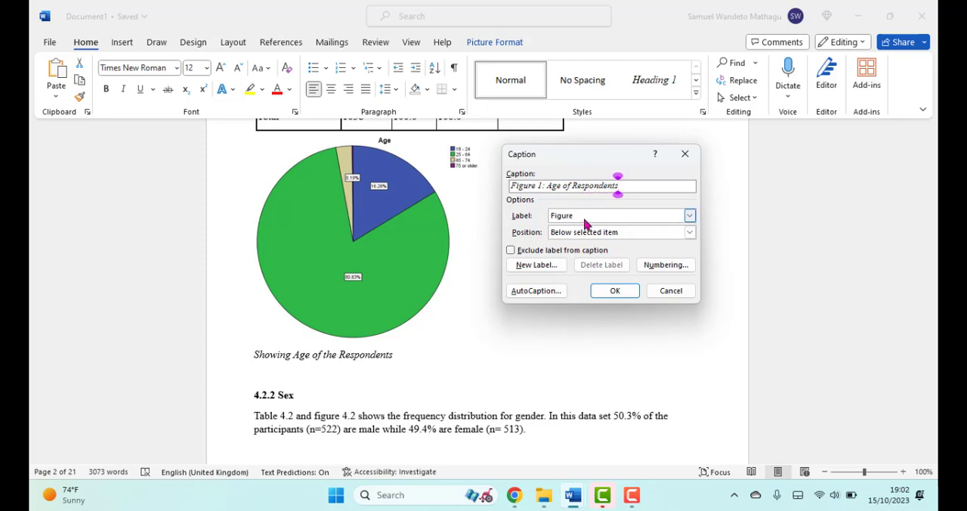
left_click(690, 217)
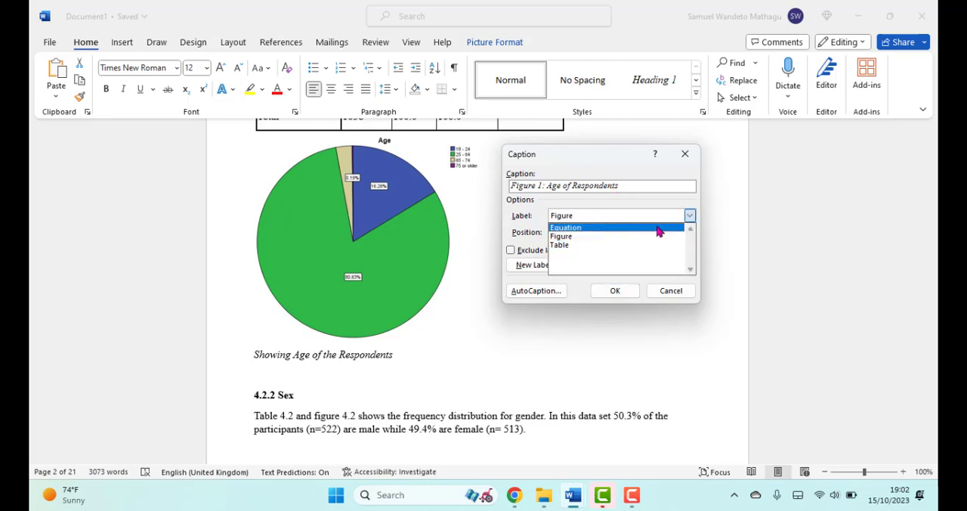
left_click(691, 218)
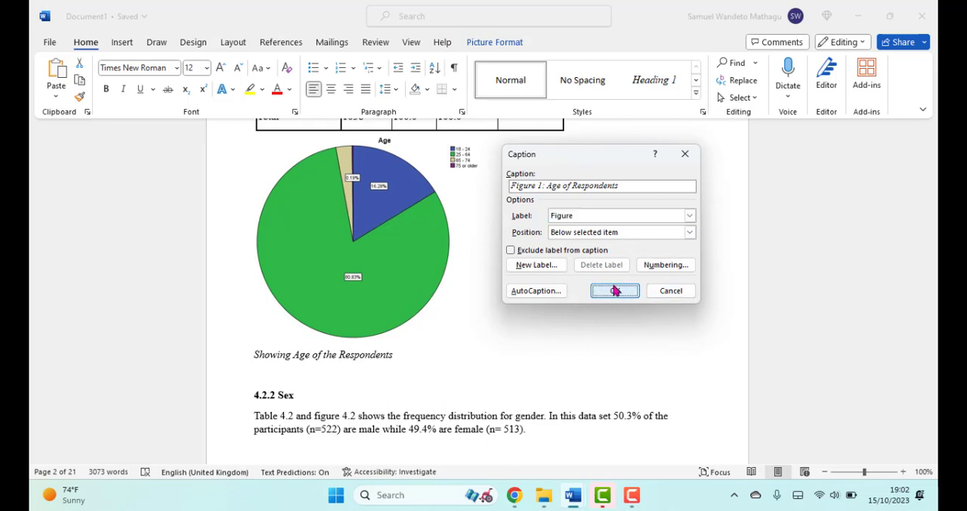
left_click(614, 291)
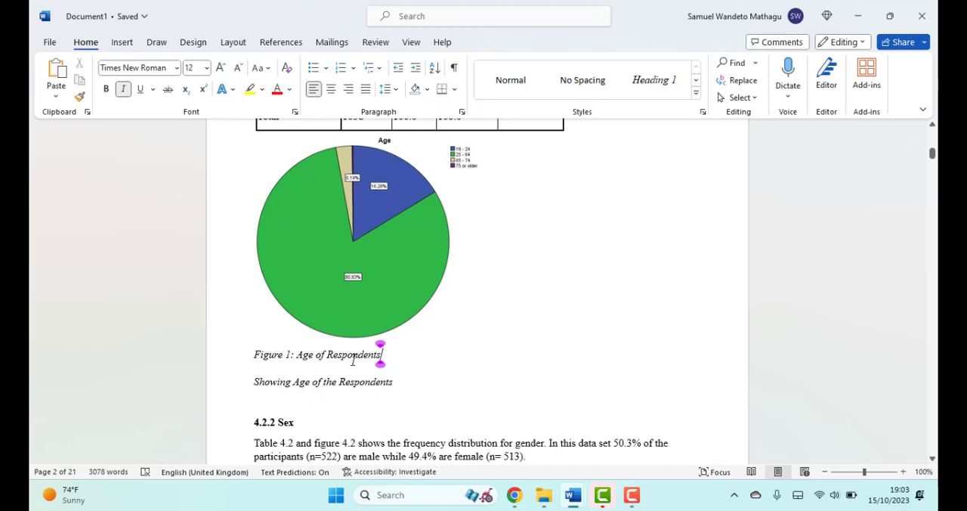
Step: Delete the old manual title "Showing Age of the Respondents" under the Age pie chart
left_click_drag(390, 382, 261, 378)
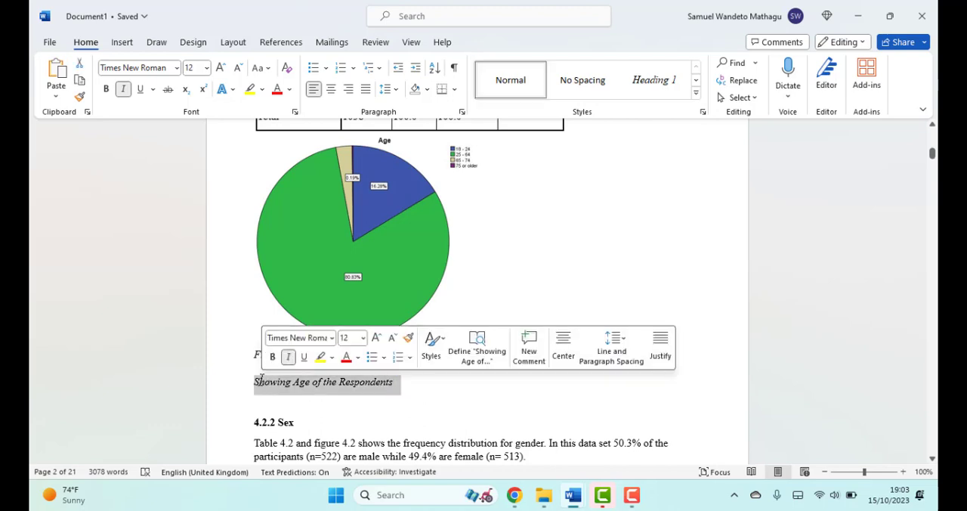
key("BackSpace")
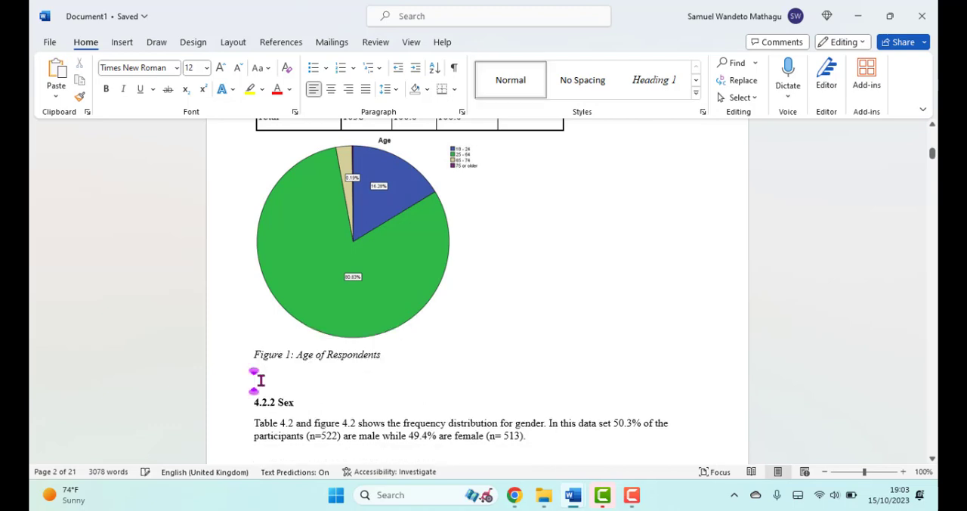
Step: Insert the caption "Figure 2: Sex of Respondents" below the Sex pie chart, using the Figure label
left_click(305, 355)
scroll(305, 355, "down", 3)
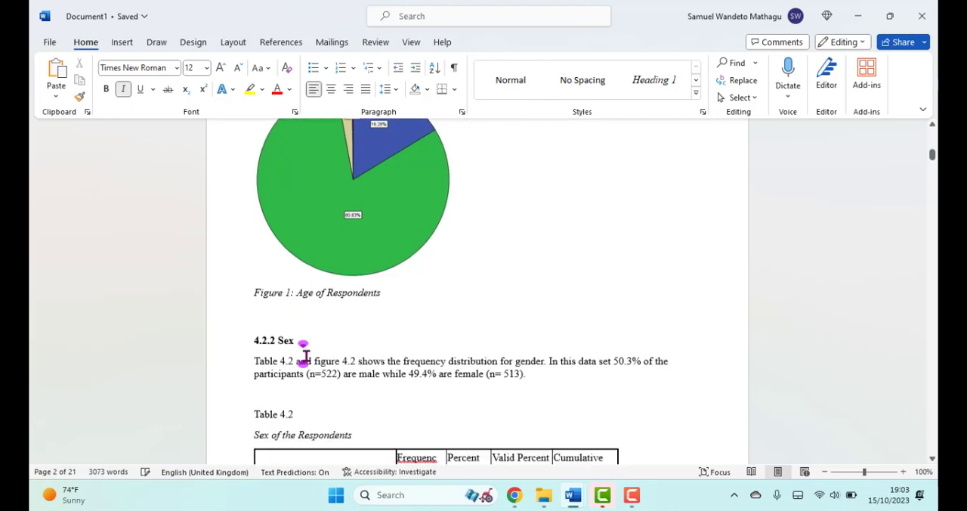
scroll(304, 355, "down", 2)
scroll(304, 355, "up", 3)
scroll(305, 356, "down", 5)
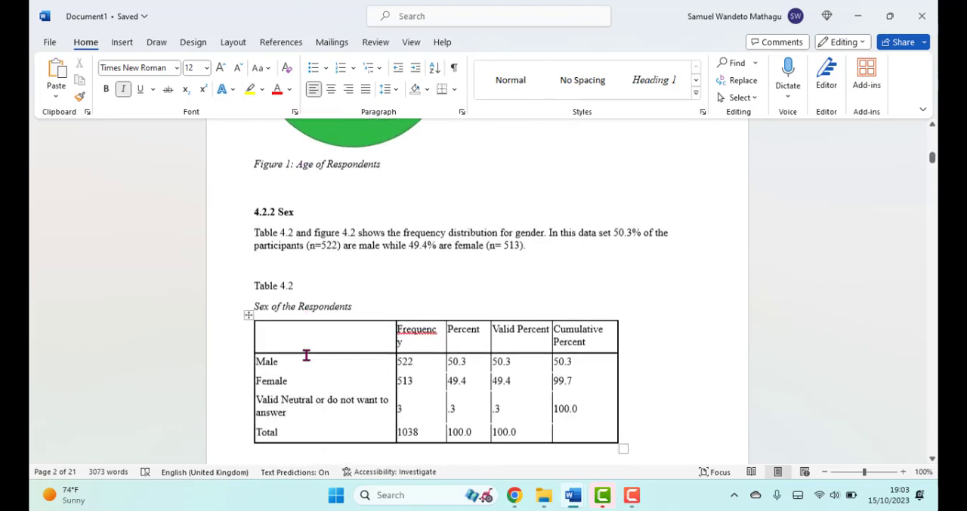
scroll(306, 355, "down", 6)
left_click(309, 326)
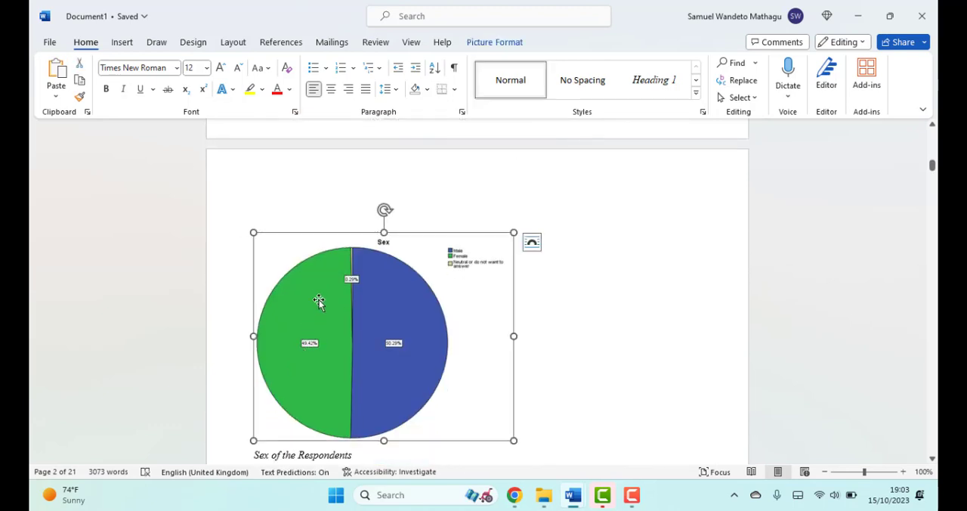
right_click(316, 293)
left_click(363, 390)
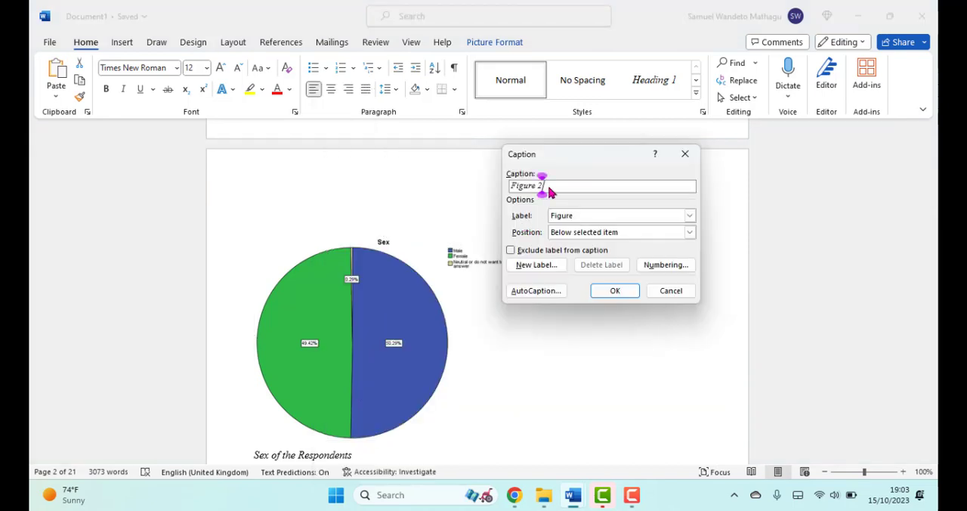
type(":")
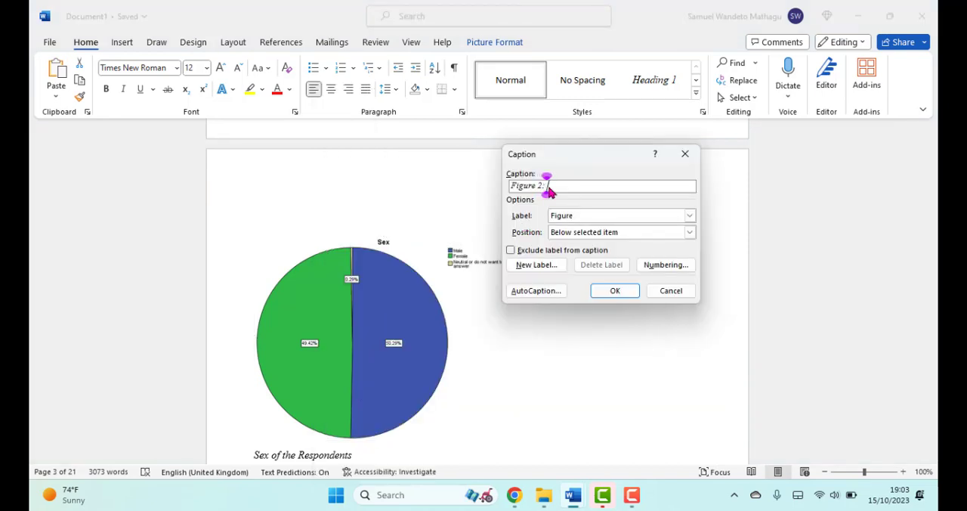
type(" Sex of")
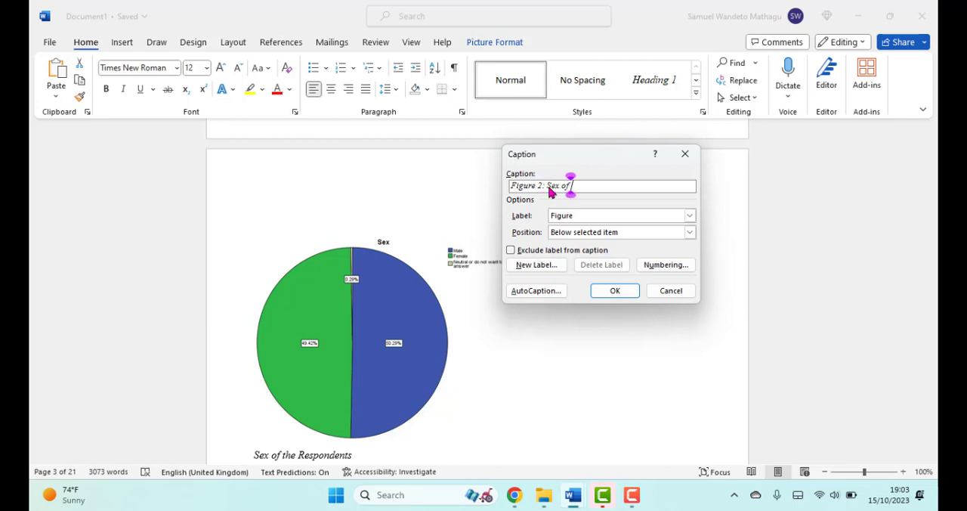
type(" Respondents")
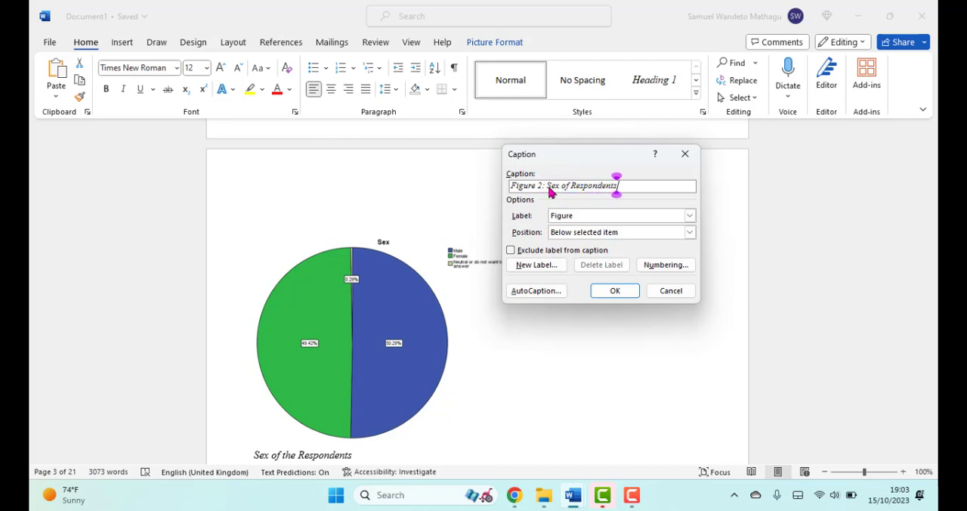
key("Return")
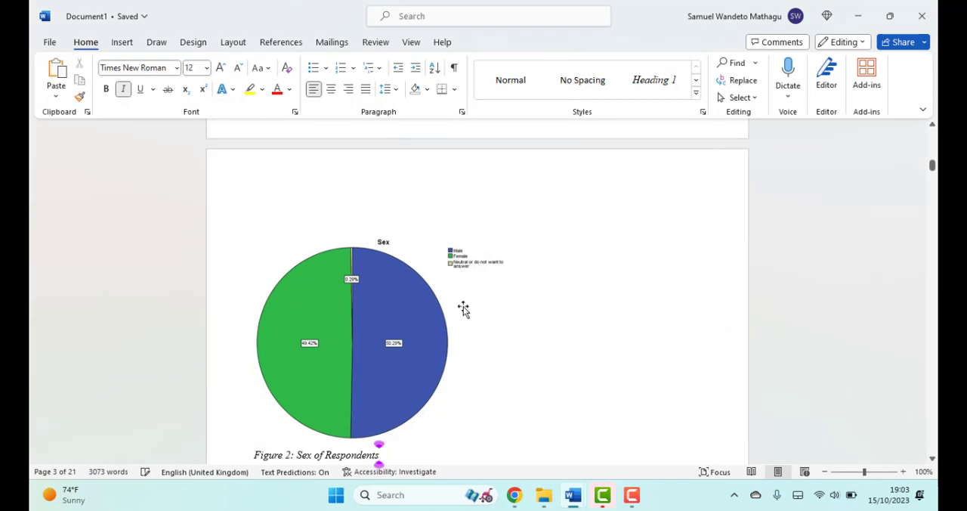
Step: Delete the old manual title "Sex of the Respondents" under the Sex pie chart's new caption
scroll(285, 325, "down", 1)
scroll(285, 326, "down", 3)
left_click_drag(360, 355, 252, 358)
key("BackSpace")
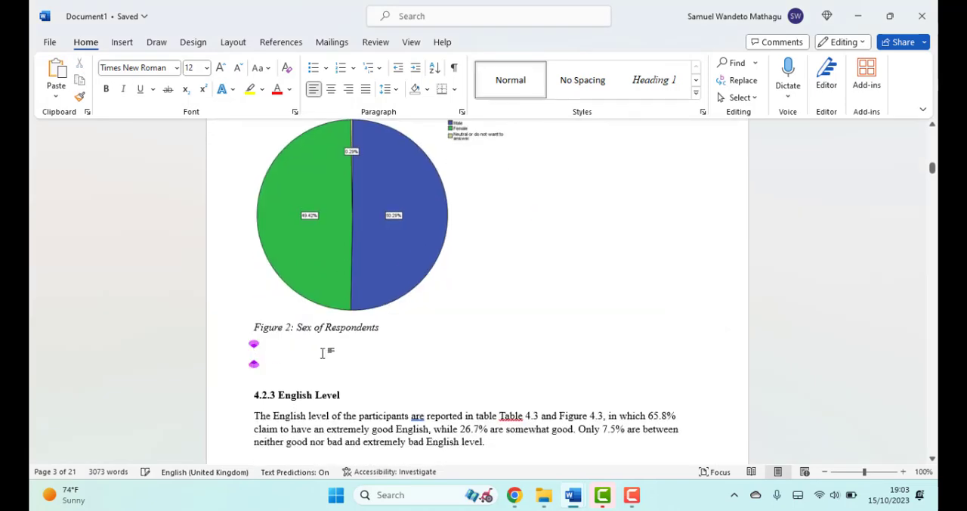
Step: Modify the Caption style from the Figure 2 caption so that figure captions are no longer italic
left_click(384, 327)
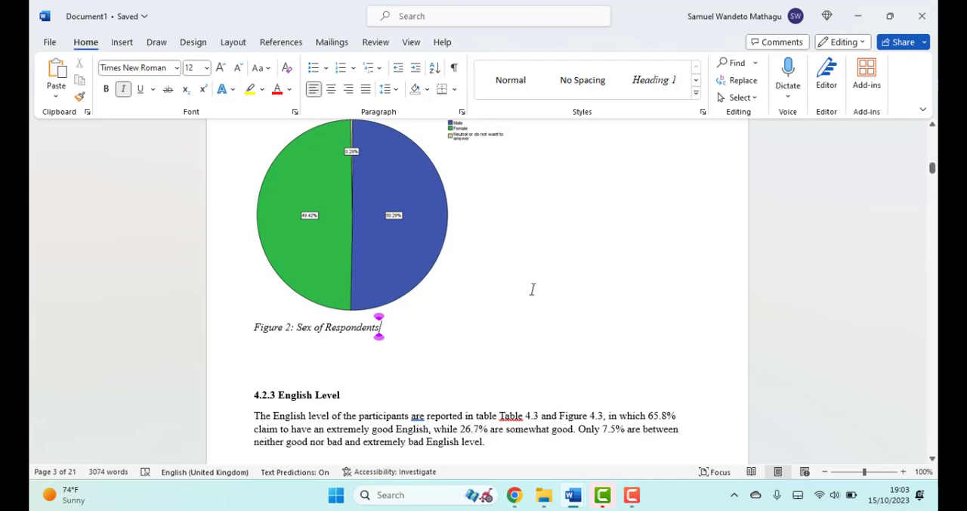
left_click(697, 93)
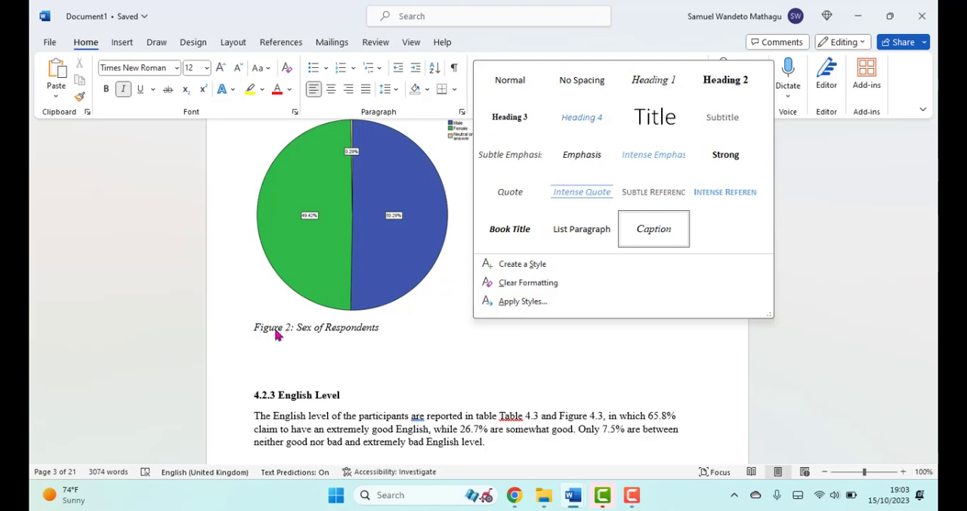
right_click(653, 237)
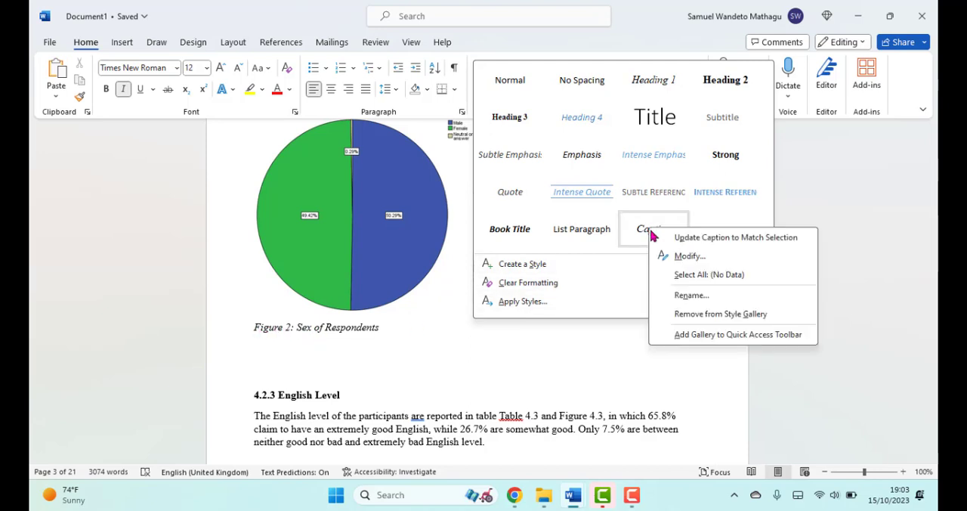
right_click(635, 227)
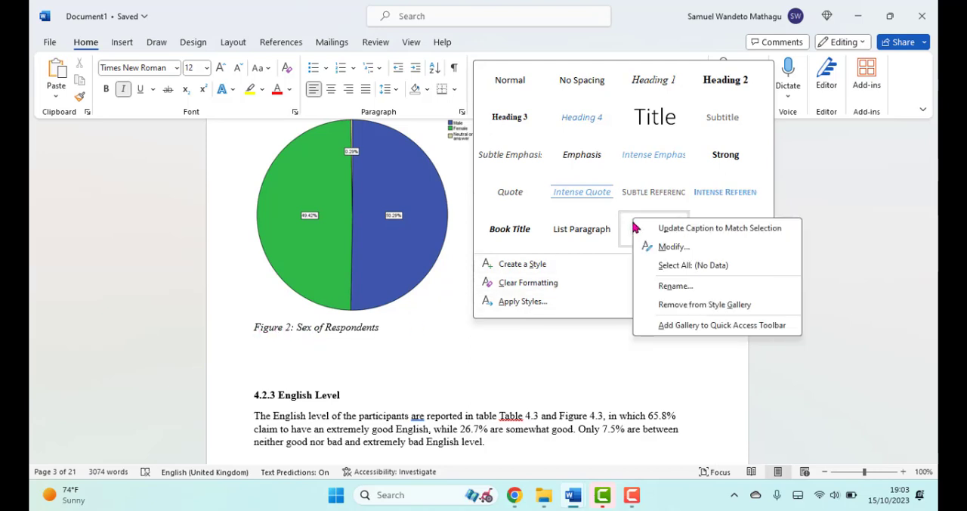
left_click(653, 250)
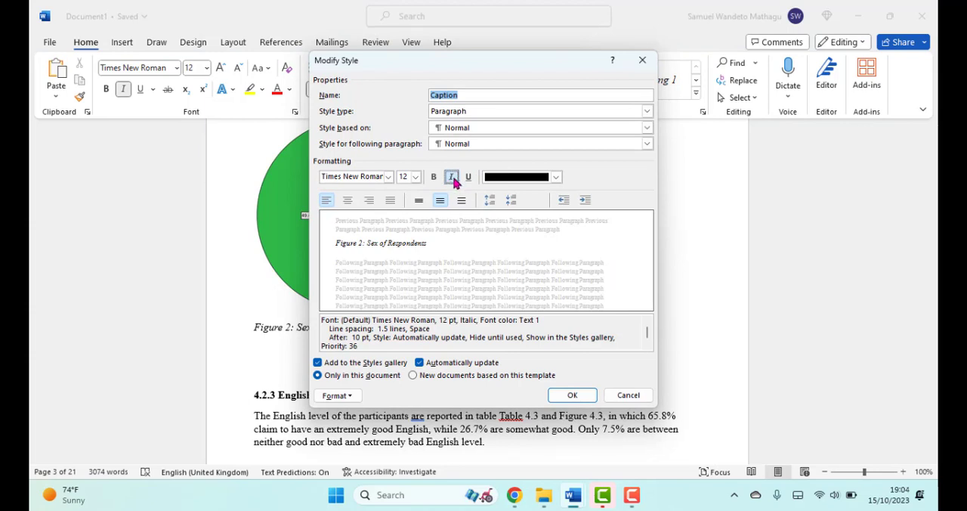
left_click(453, 179)
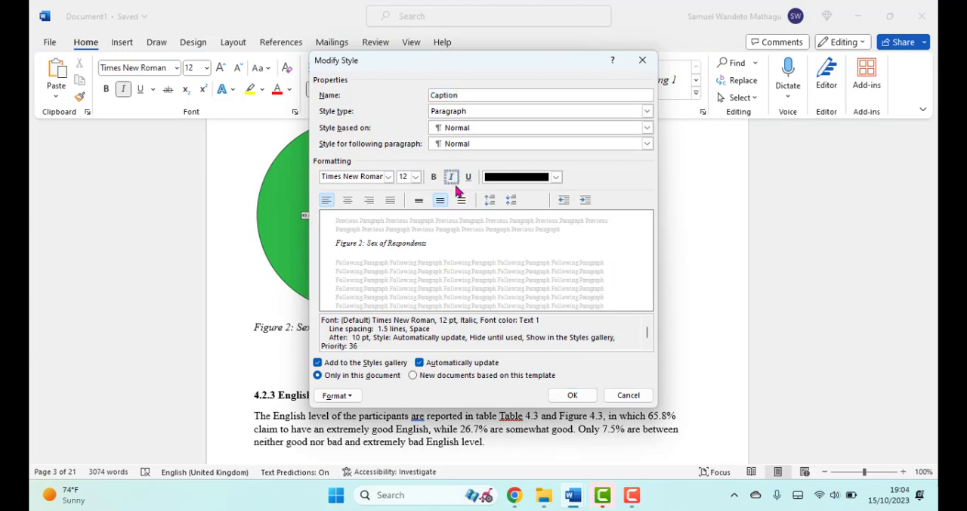
left_click(457, 179)
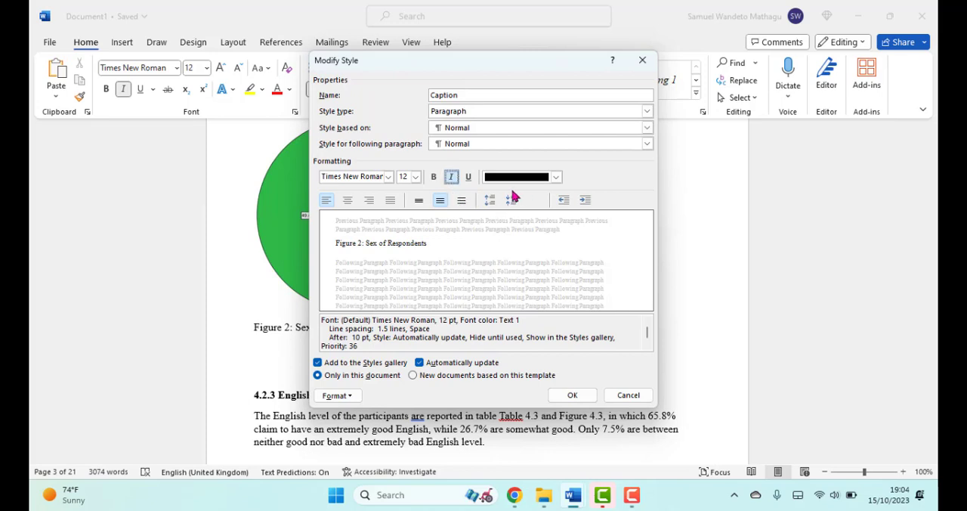
left_click(454, 181)
left_click_drag(390, 69, 538, 87)
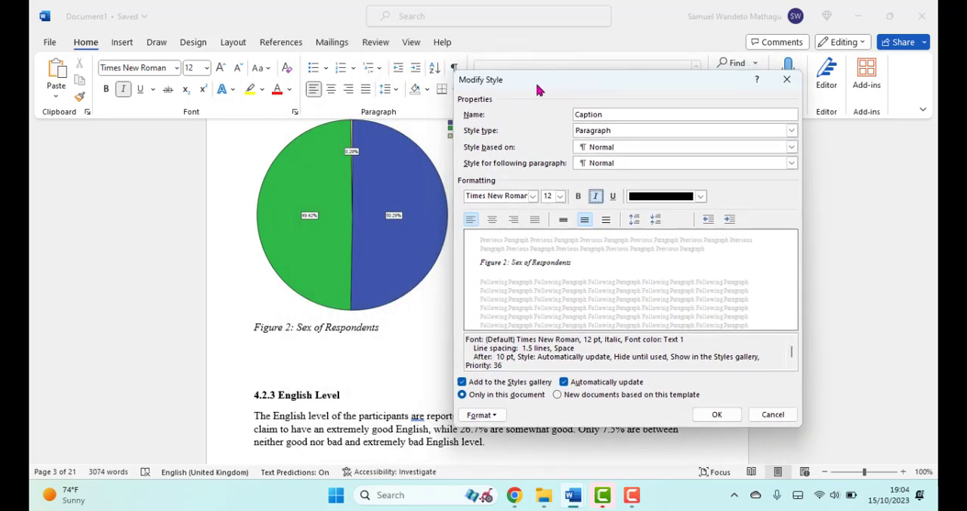
left_click(596, 198)
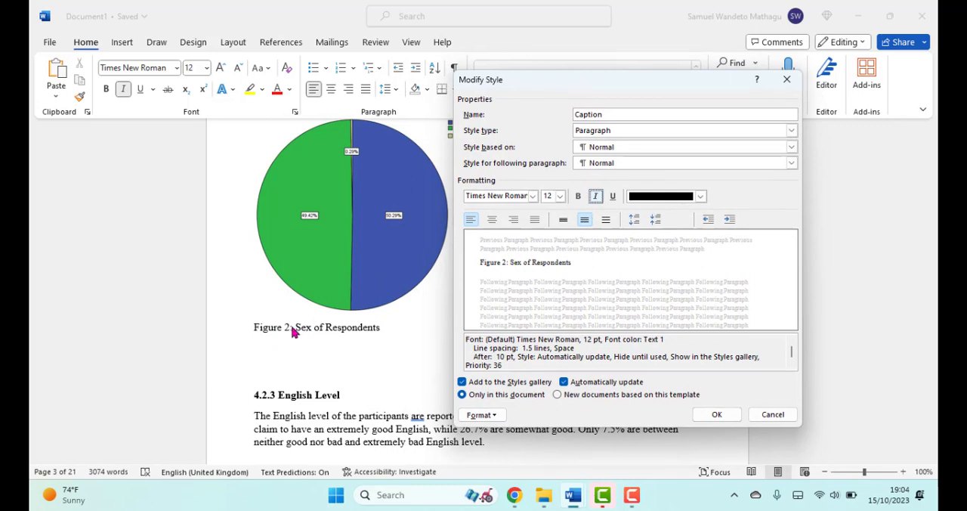
left_click(597, 199)
left_click(714, 414)
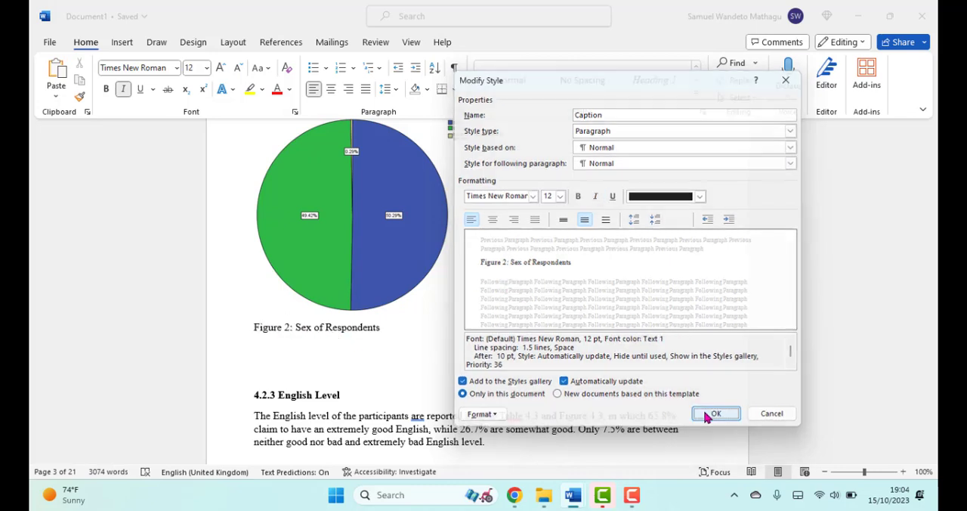
Step: Insert a caption for the English Level pie chart in section 4.2.3
scroll(391, 320, "down", 5)
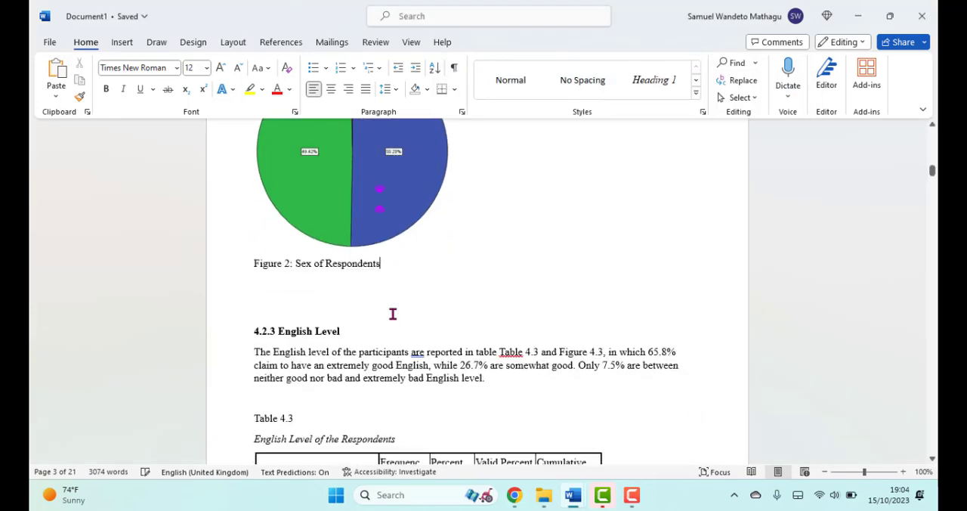
scroll(393, 304, "down", 10)
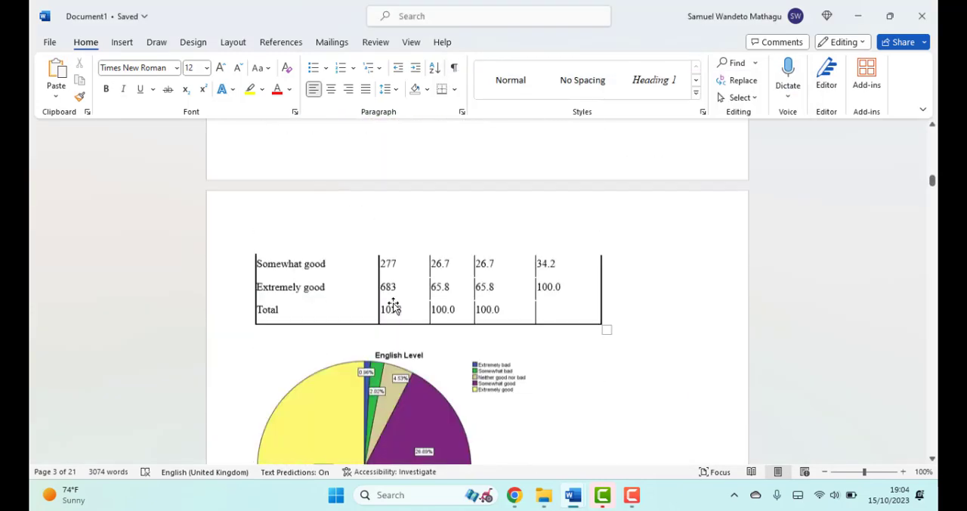
left_click(381, 290)
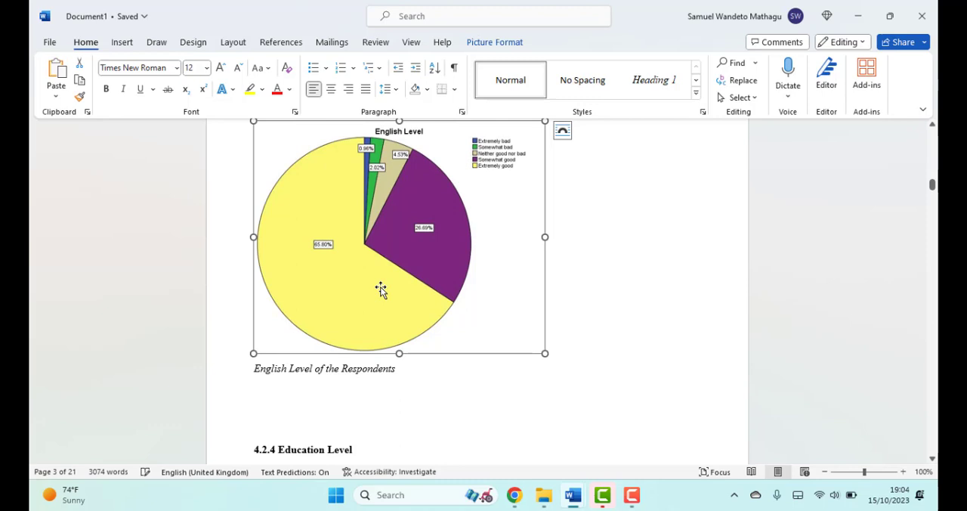
right_click(296, 263)
left_click(337, 391)
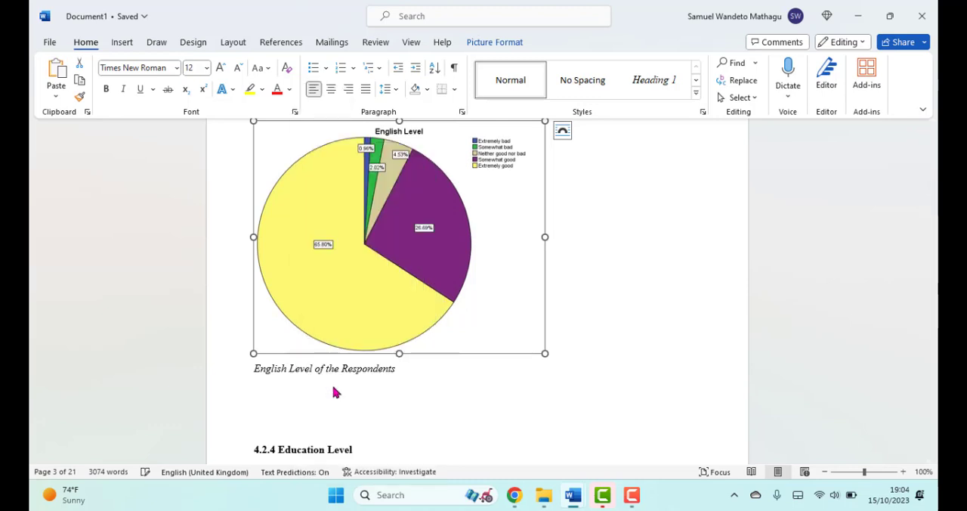